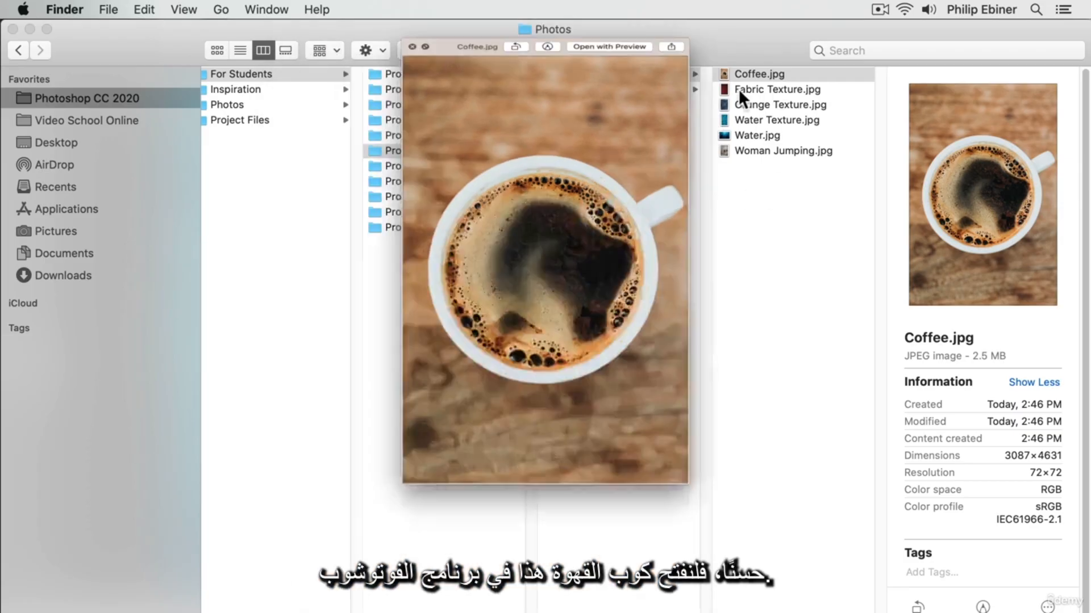
# Open Coffee.jpg from the Project 6 photos in Adobe Photoshop 2020.
pyautogui.rightClick(754, 68)
pyautogui.moveTo(819, 96)
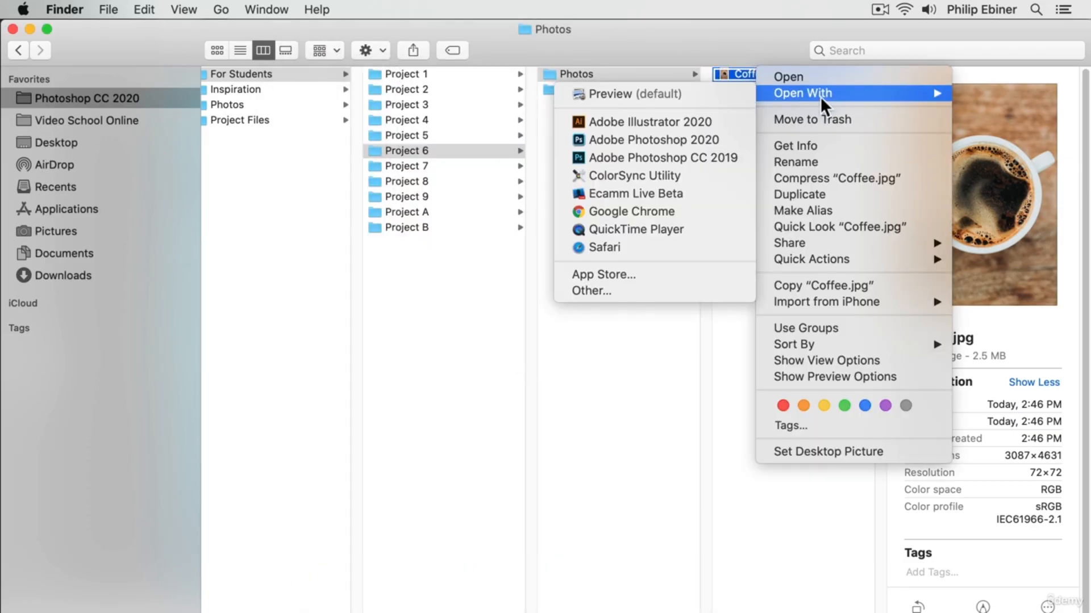
pyautogui.click(665, 138)
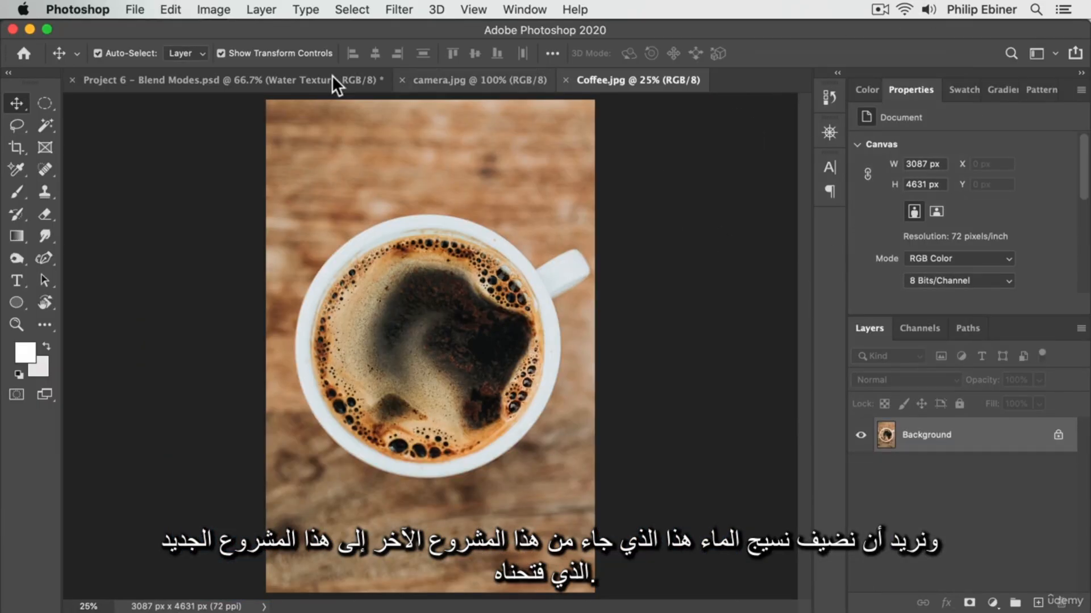
# Copy the Water Texture layer from Project 6 – Blend Modes.psd and paste it into the Coffee.jpg document.
pyautogui.click(224, 79)
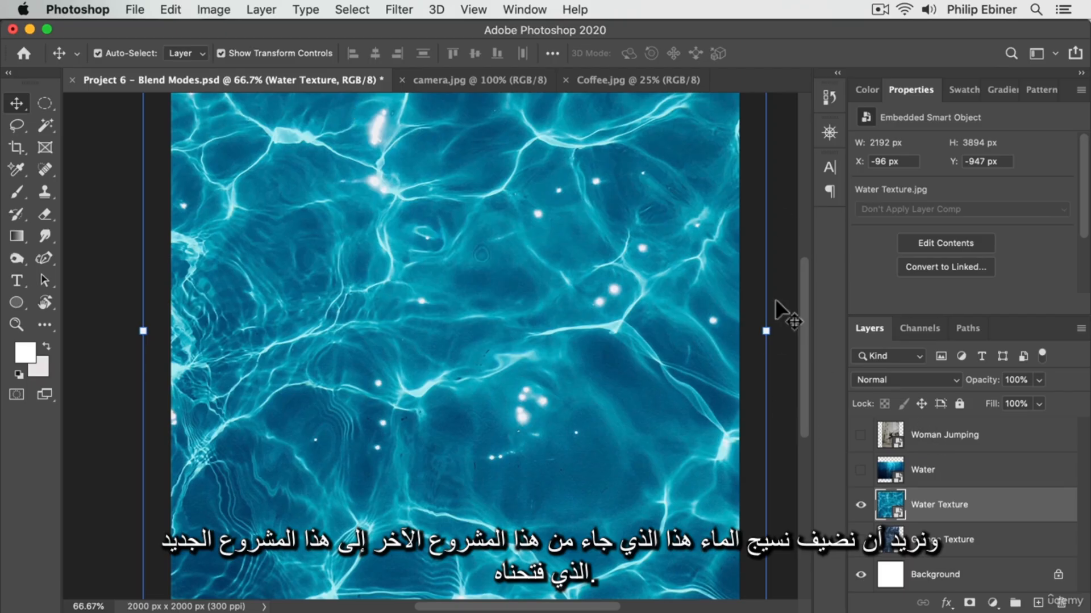
pyautogui.click(628, 79)
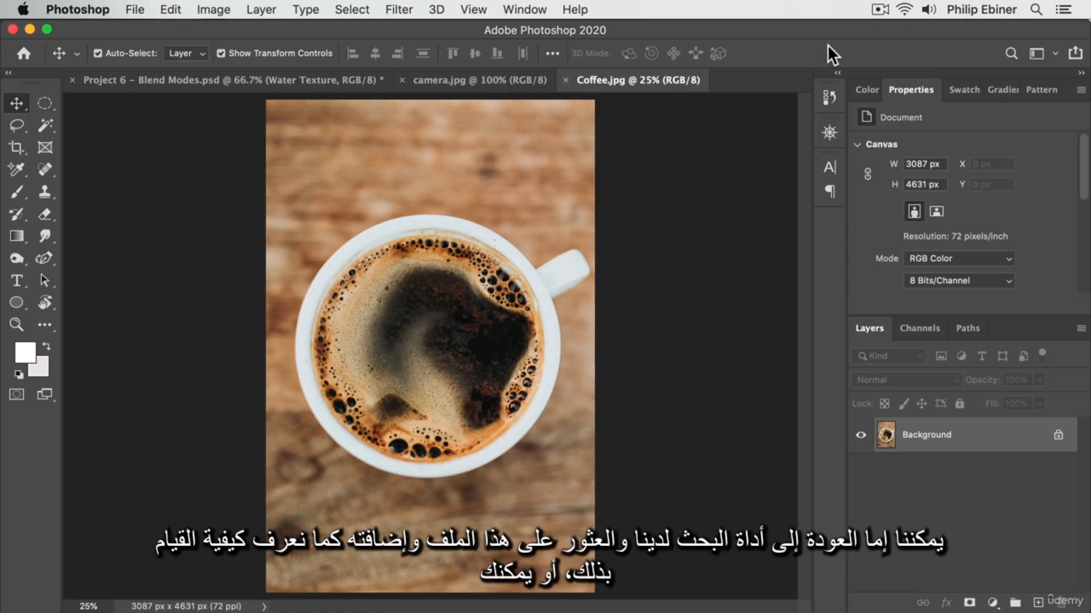
pyautogui.click(197, 78)
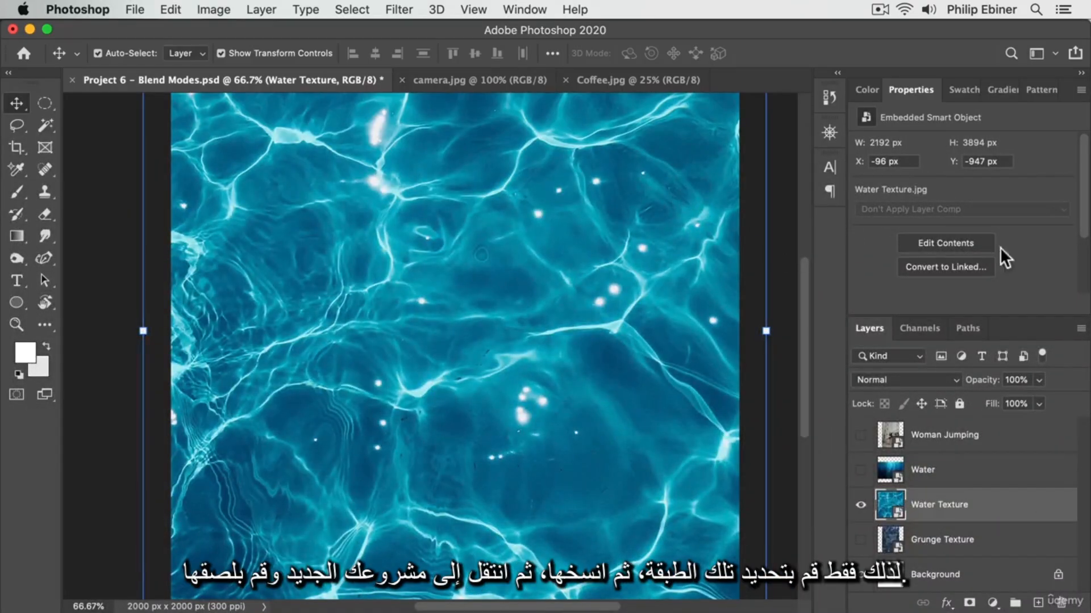
pyautogui.press('super')
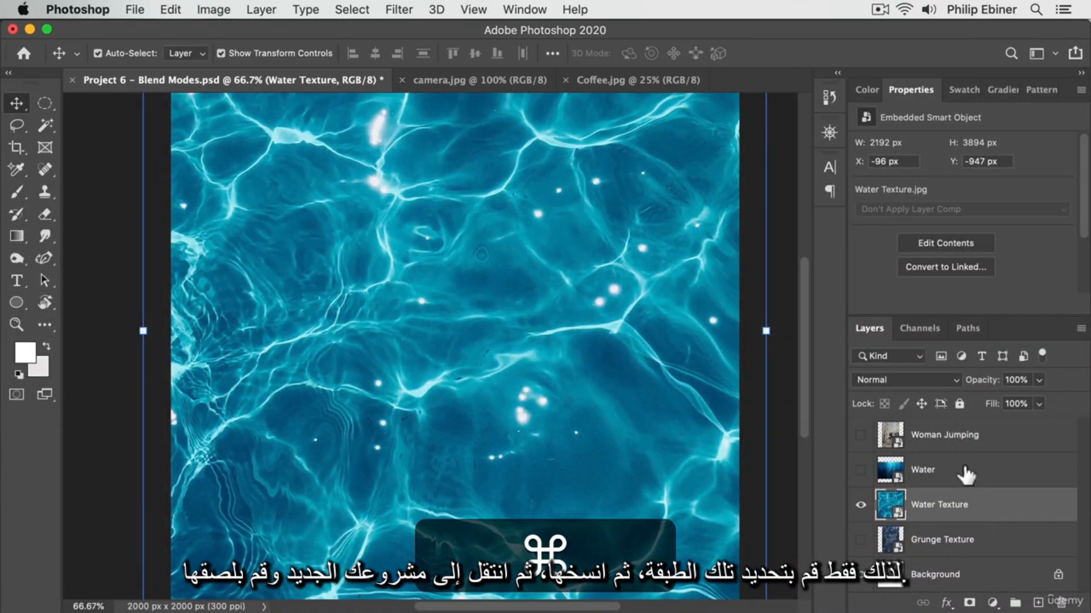
pyautogui.click(618, 80)
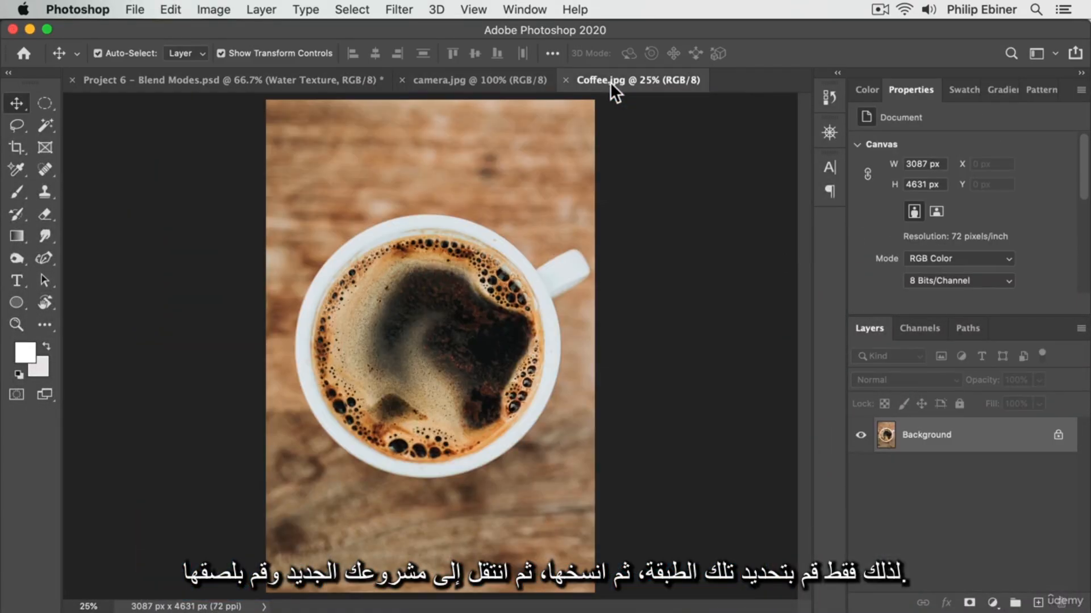
pyautogui.press('super+v')
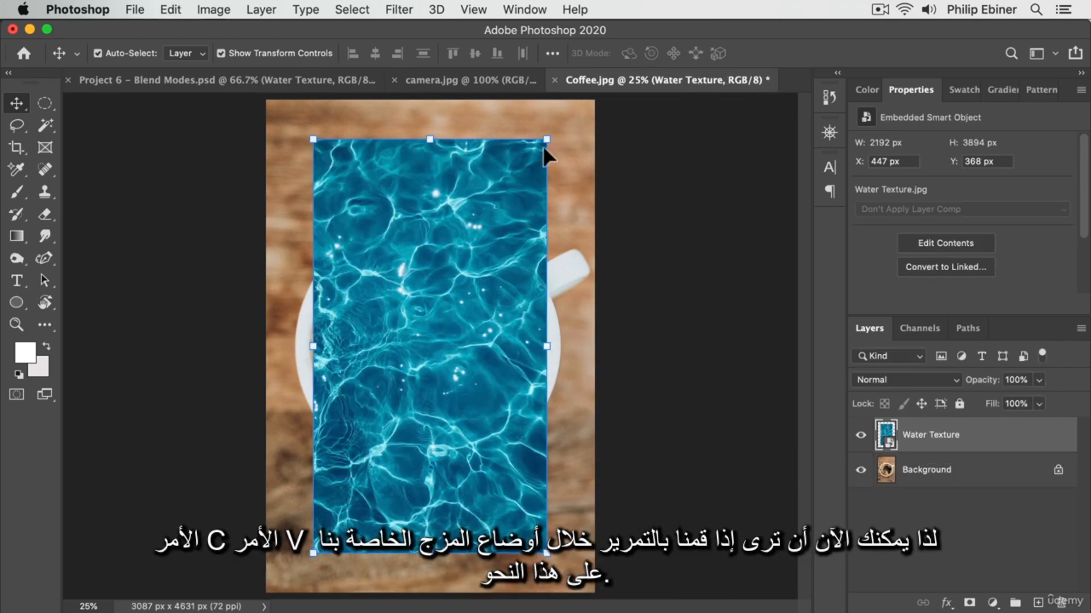
# Cycle through the blend modes on the Water Texture layer and settle on Linear Light.
pyautogui.hotkey('shift', '+')
pyautogui.hotkey('shift', '+')
pyautogui.hotkey('shift', '+')
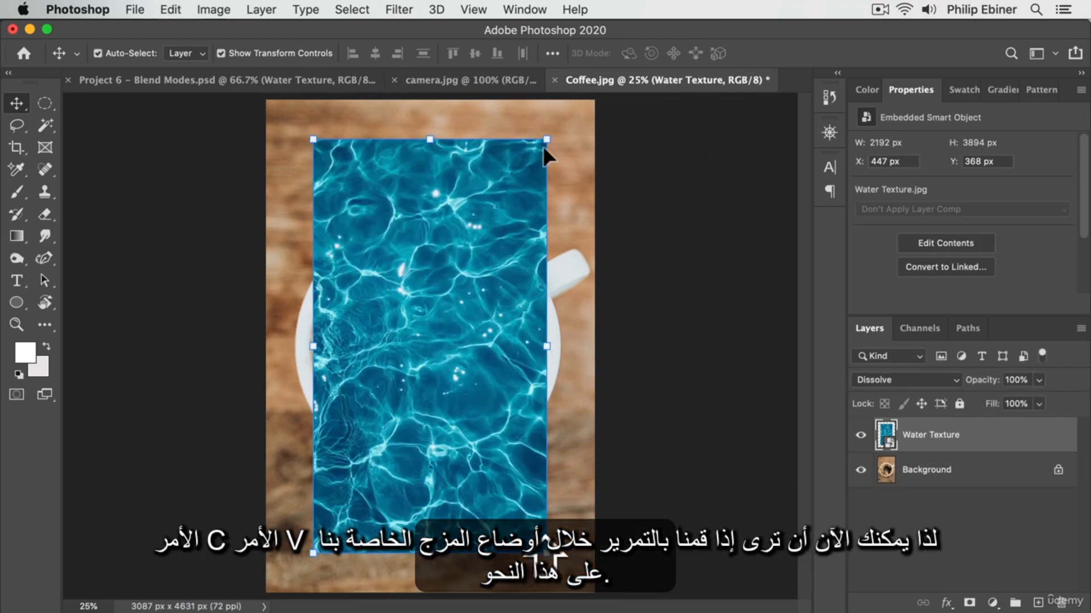
pyautogui.hotkey('shift', '+')
pyautogui.hotkey('shift', '+')
pyautogui.hotkey('shift', '+')
pyautogui.hotkey('shift', '+')
pyautogui.hotkey('shift', '+')
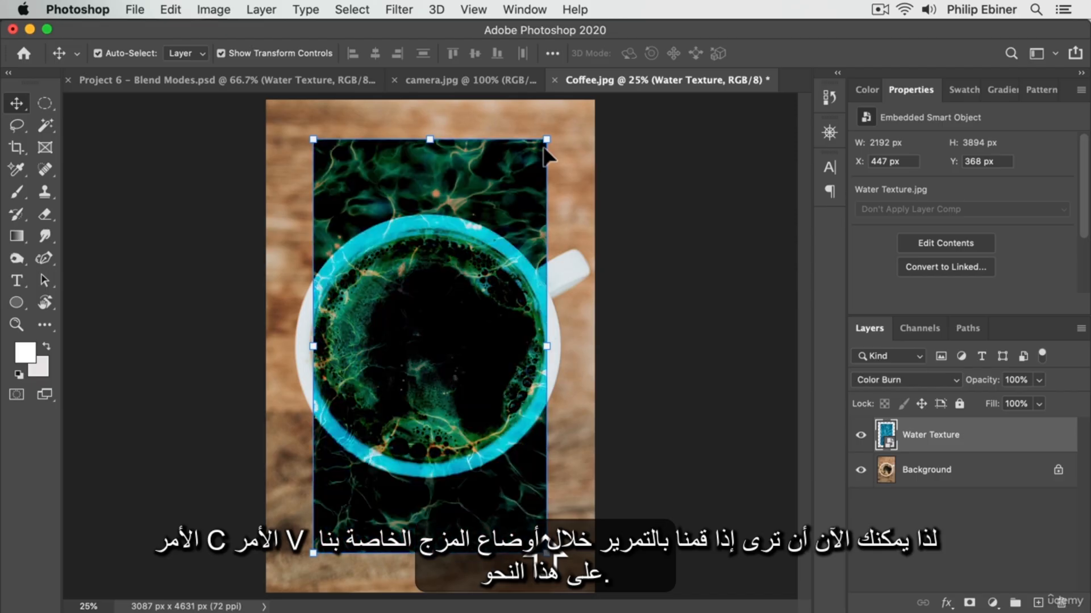
pyautogui.hotkey('shift', '+')
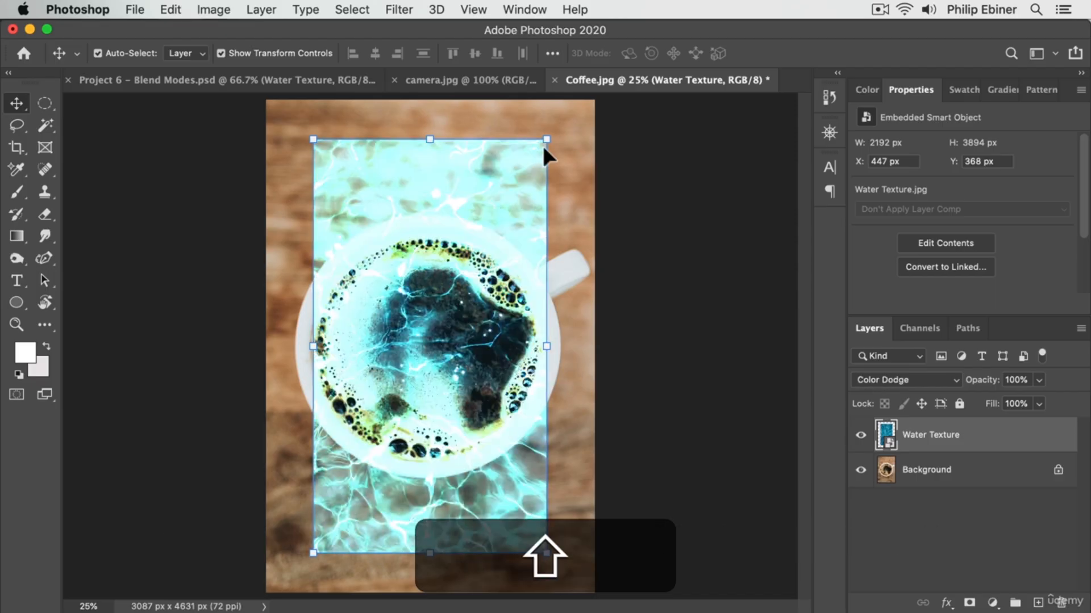
pyautogui.hotkey('shift', '-')
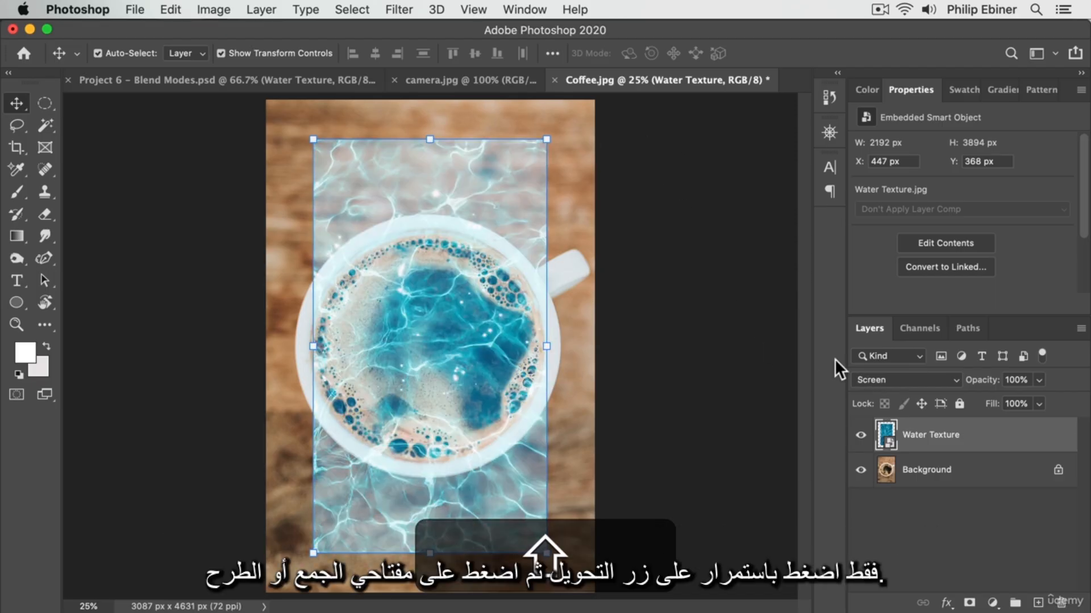
pyautogui.hotkey('shift', '+')
pyautogui.hotkey('shift', '+')
pyautogui.hotkey('shift', '+')
pyautogui.hotkey('shift', '+')
pyautogui.hotkey('shift', '+')
pyautogui.hotkey('shift', '+')
pyautogui.hotkey('shift', '+')
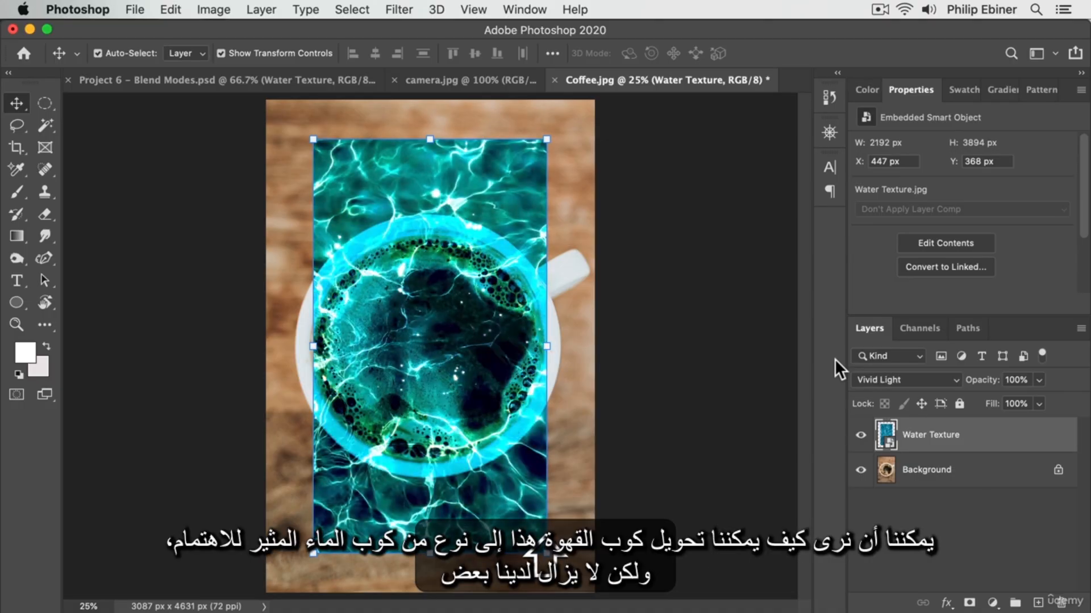
pyautogui.hotkey('shift', '+')
pyautogui.hotkey('shift', '+')
pyautogui.hotkey('shift', '+')
pyautogui.hotkey('shift', '-')
pyautogui.hotkey('shift', '-')
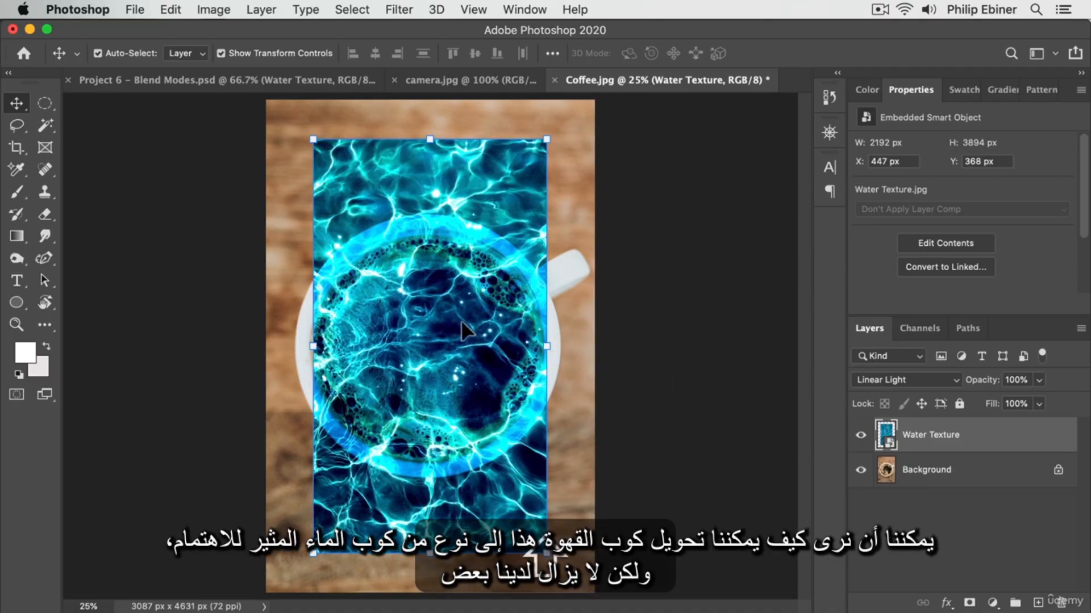
# Reposition and enlarge the Water Texture layer to about 2684 × 4767 px over the cup, and compare the image with the layer hidden and shown.
pyautogui.moveTo(448, 286)
pyautogui.mouseDown()
pyautogui.moveTo(659, 179)
pyautogui.moveTo(441, 326)
pyautogui.moveTo(457, 259)
pyautogui.moveTo(463, 292)
pyautogui.mouseUp()
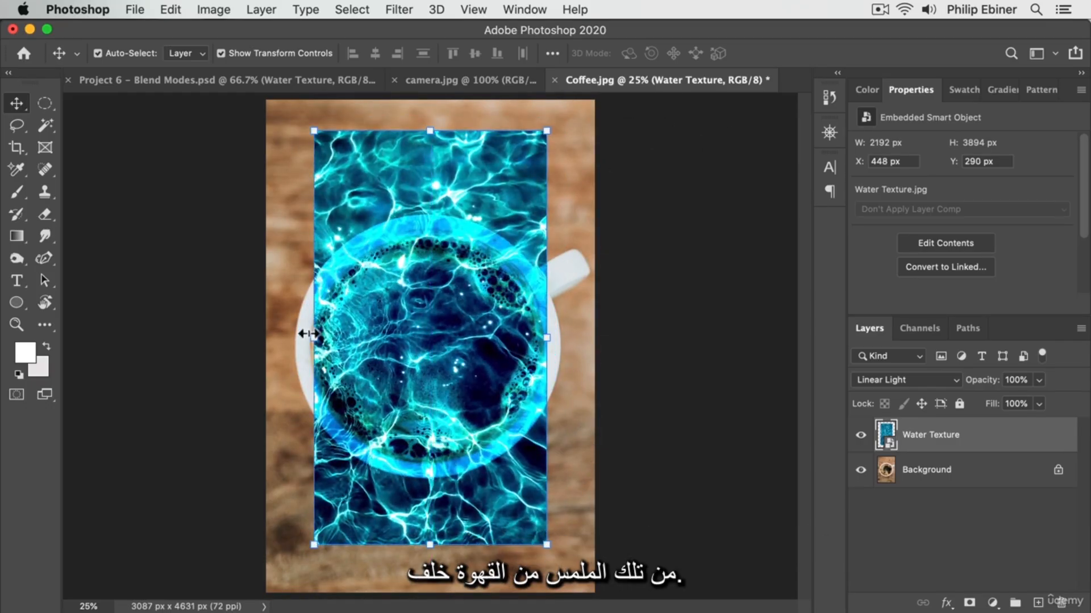
pyautogui.moveTo(547, 131); pyautogui.dragTo(591, 94)
pyautogui.press('Return')
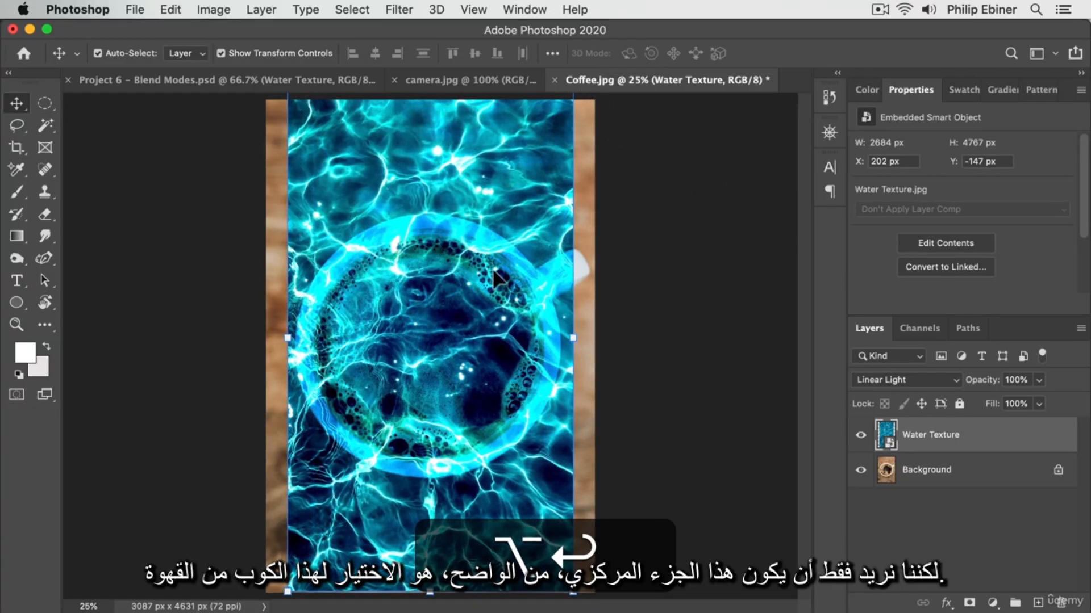
pyautogui.click(861, 435)
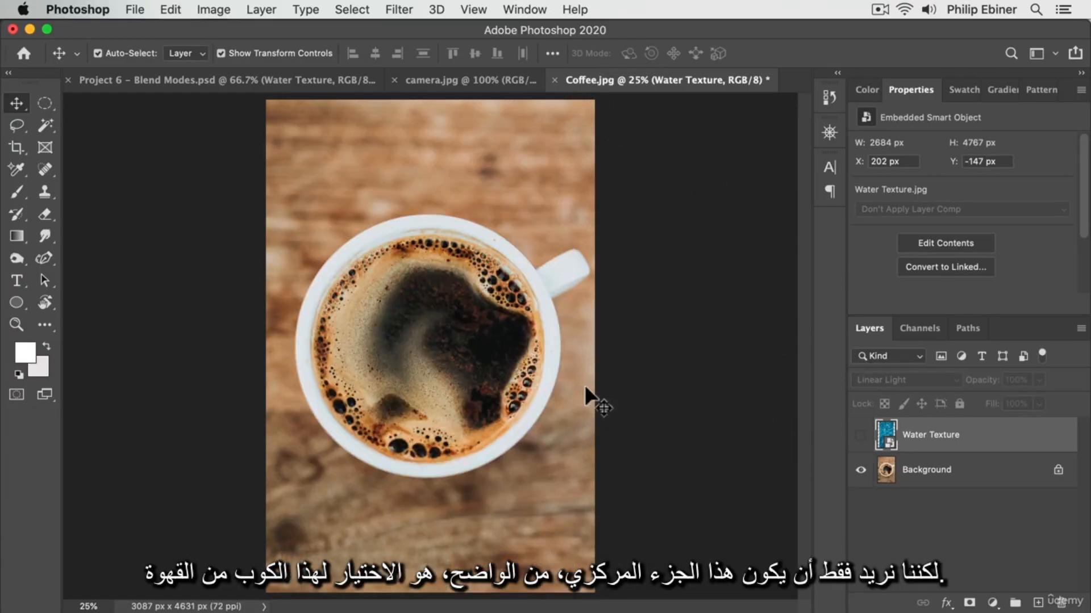
pyautogui.click(860, 435)
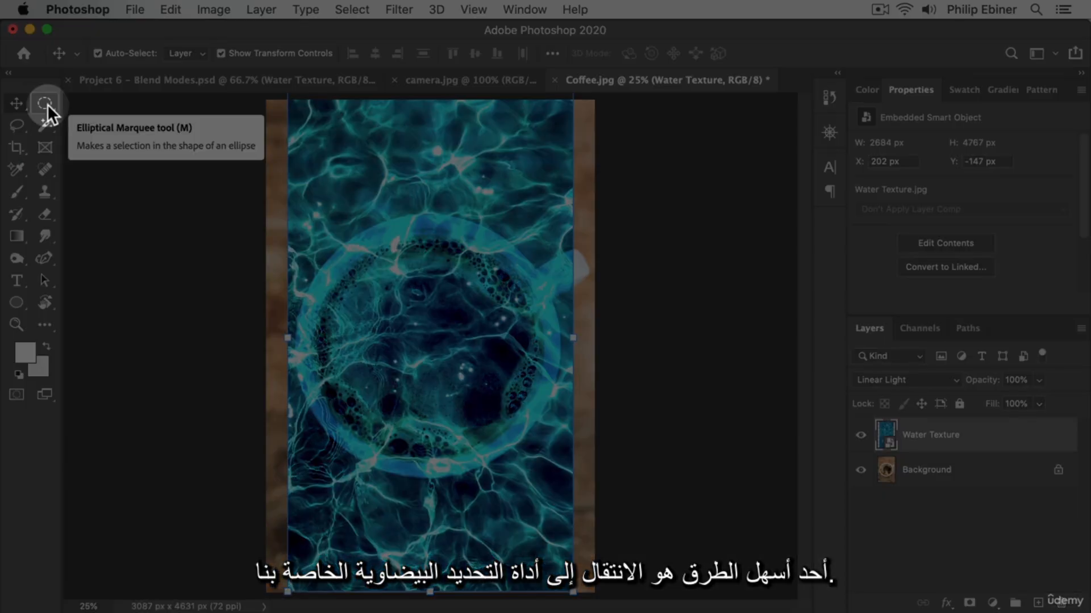
# Set up the Elliptical Marquee tool to make a new selection with a 10 px feather.
pyautogui.click(46, 104)
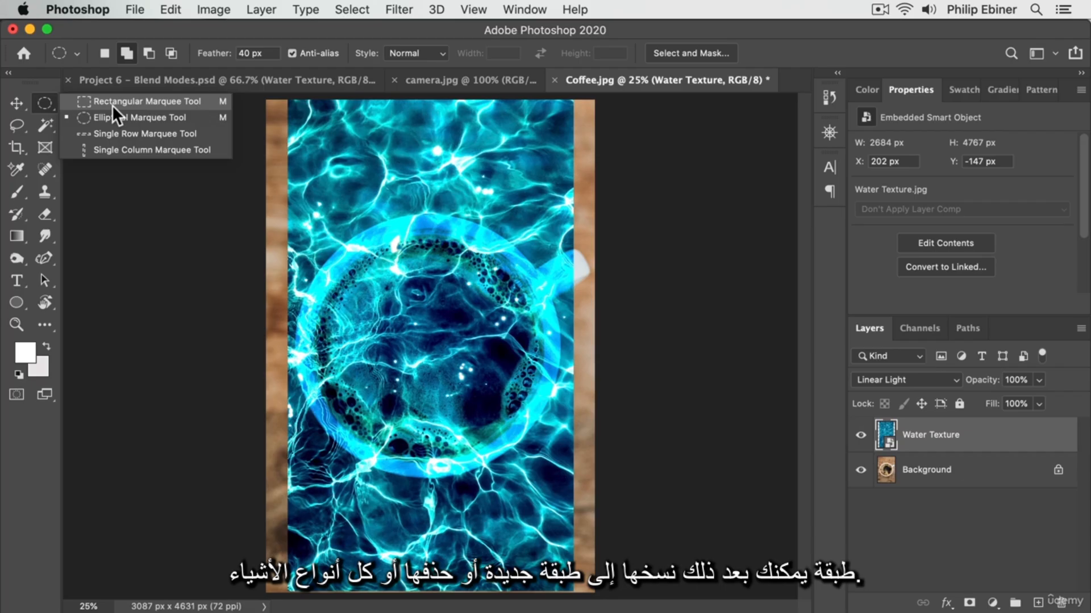
pyautogui.click(47, 127)
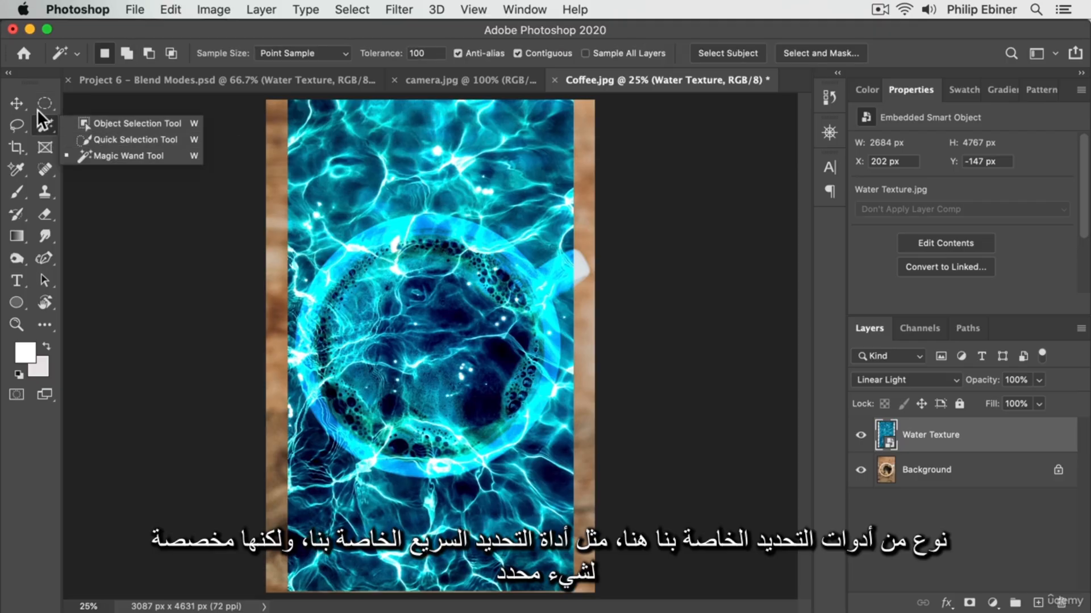
pyautogui.click(50, 107)
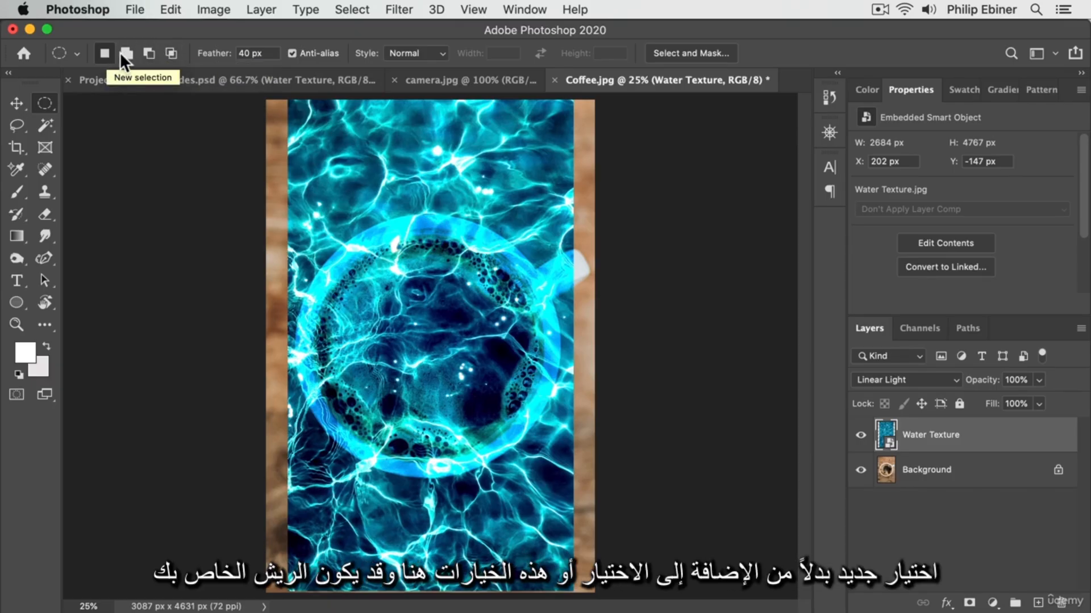
pyautogui.moveTo(249, 53); pyautogui.dragTo(175, 51)
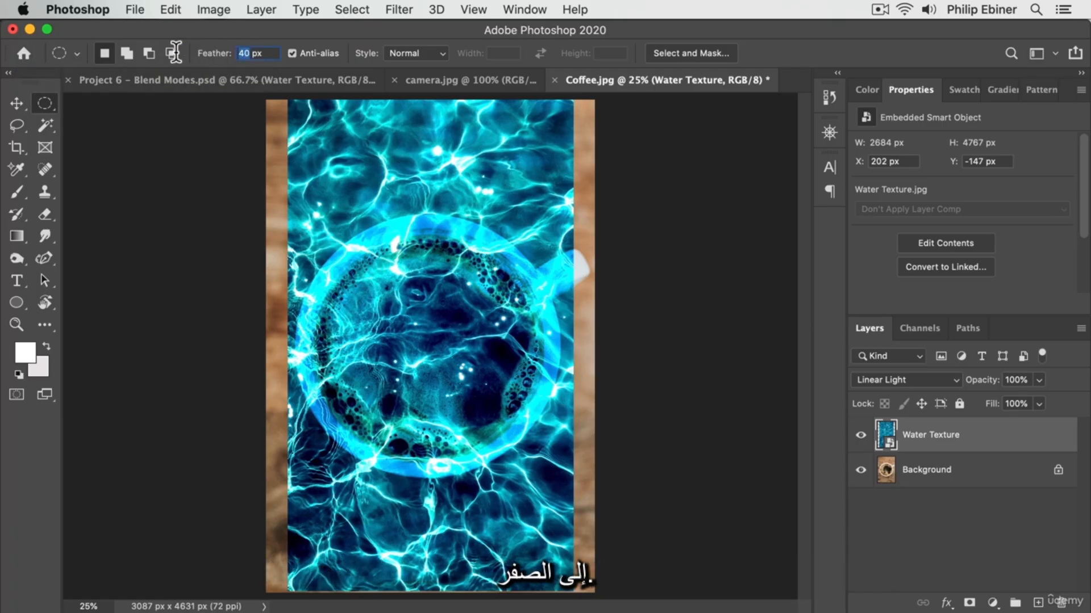
pyautogui.write('0')
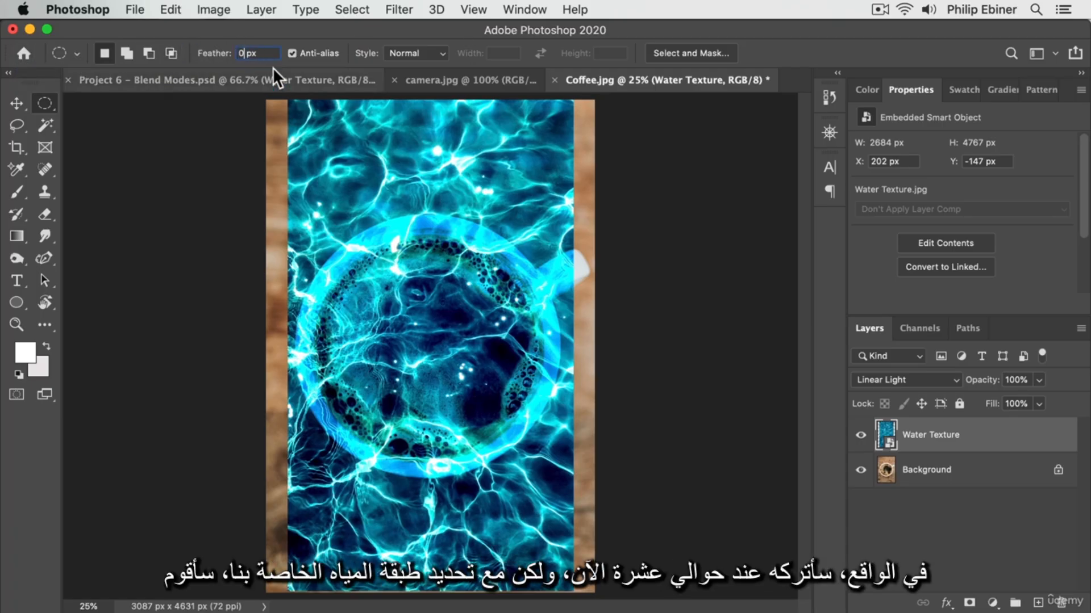
pyautogui.press('BackSpace')
pyautogui.write('1')
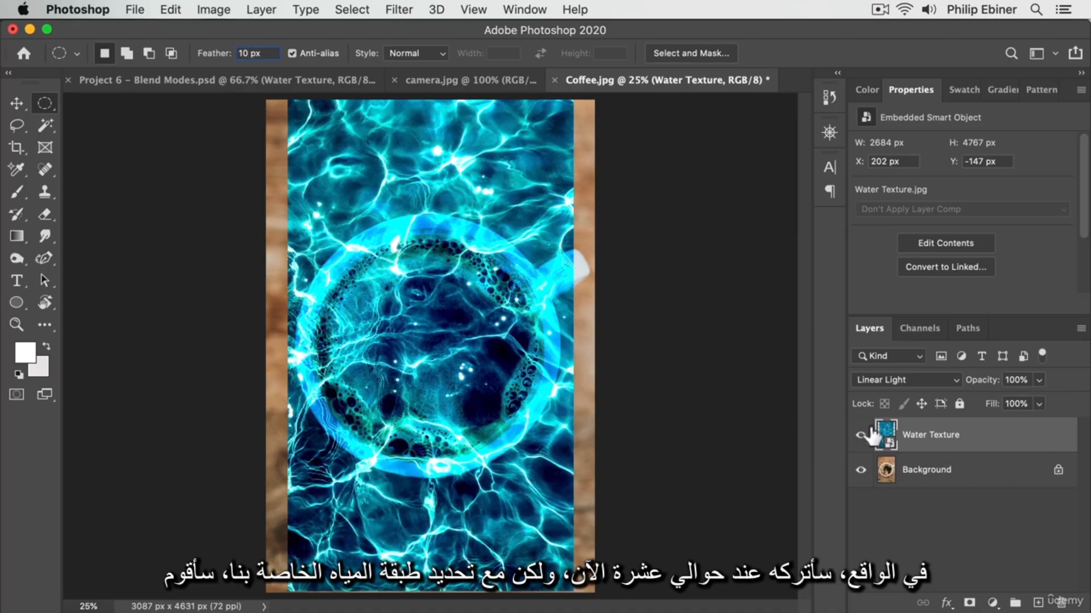
# With the Water Texture layer hidden, draw a circular selection around the coffee and nudge it to match the cup's inner rim.
pyautogui.click(861, 436)
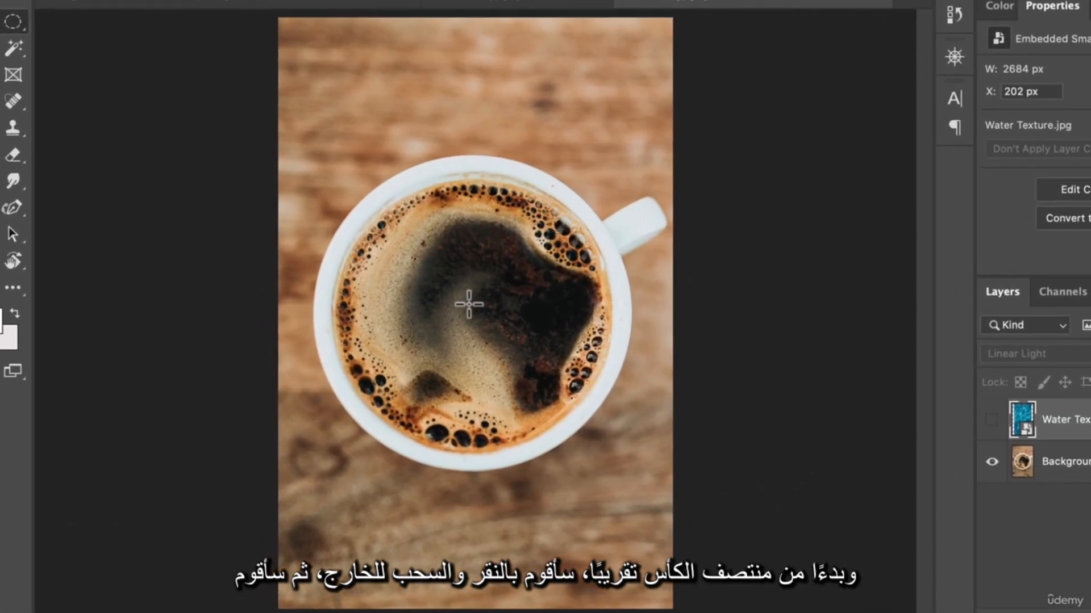
pyautogui.moveTo(469, 305); pyautogui.dragTo(607, 457)
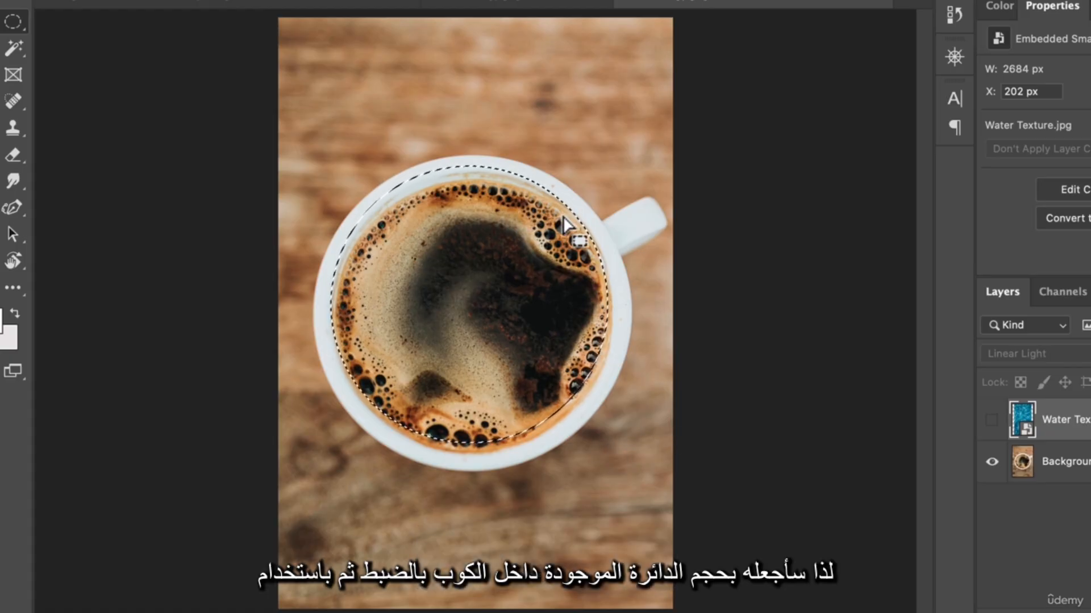
pyautogui.hotkey('shift', 'Right')
pyautogui.hotkey('shift', 'Down')
pyautogui.hotkey('shift', 'Down')
pyautogui.hotkey('shift', 'Down')
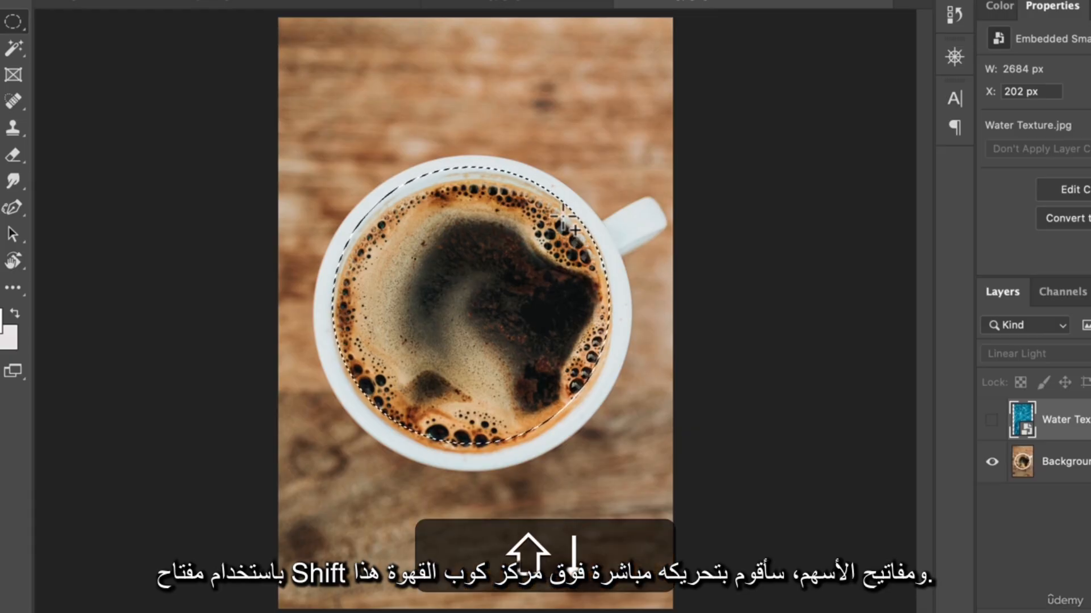
pyautogui.hotkey('shift', 'Down')
pyautogui.hotkey('shift', 'Down')
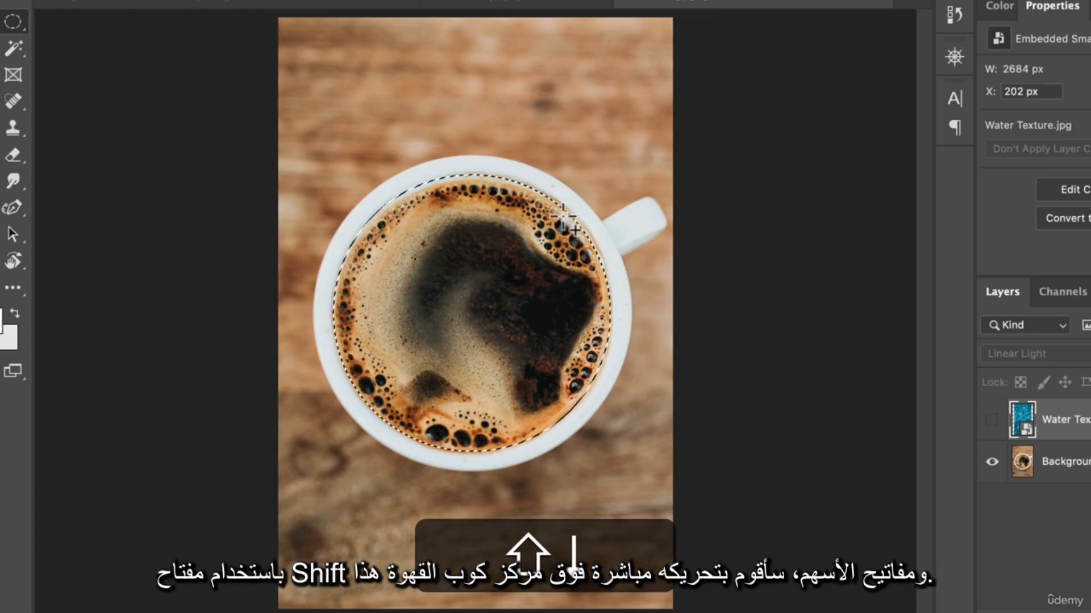
pyautogui.hotkey('shift', 'Left')
pyautogui.hotkey('shift', 'Right')
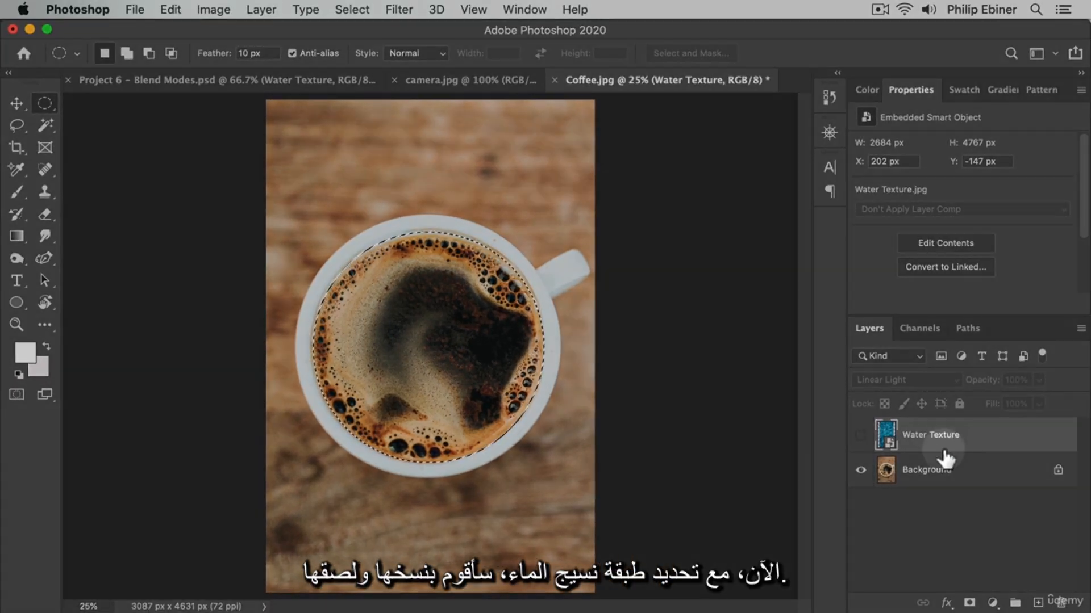
# Copy the selected circle of the Water Texture layer onto a new layer and leave the original texture layer hidden.
pyautogui.click(1049, 432)
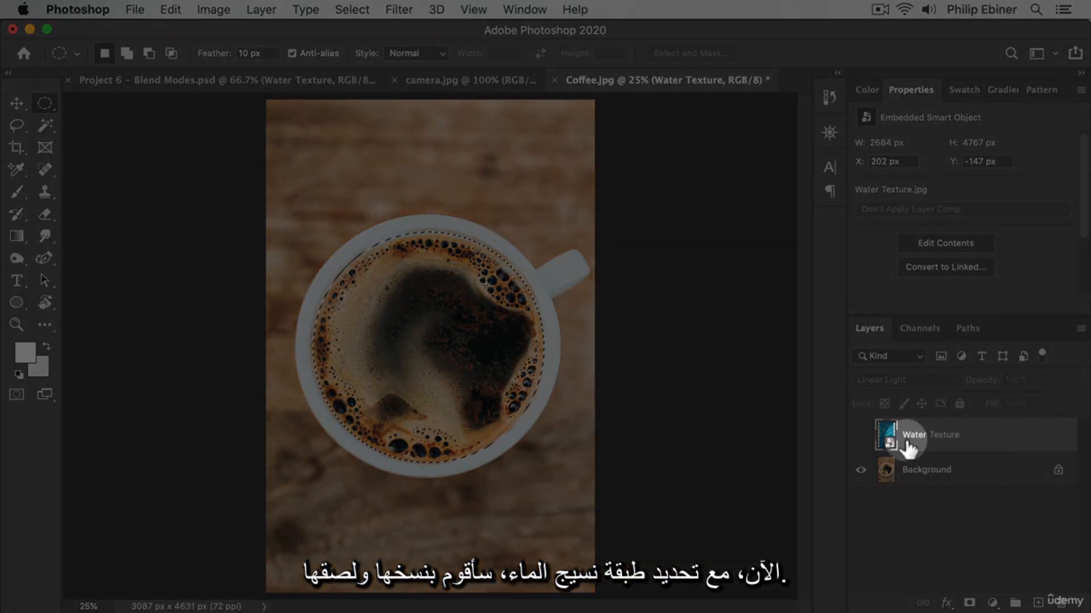
pyautogui.click(861, 435)
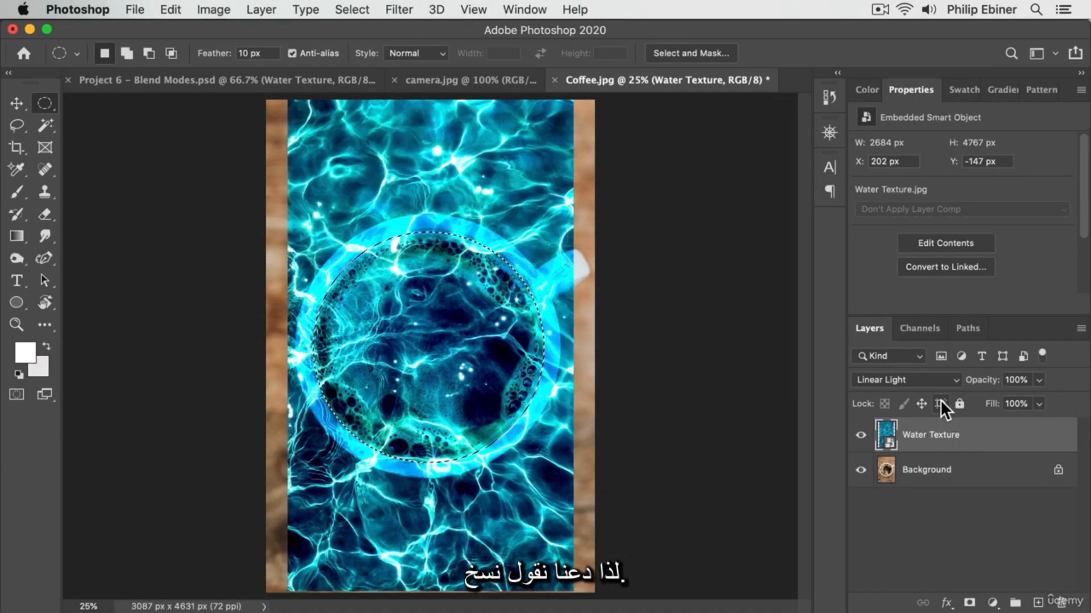
pyautogui.press('super+c')
pyautogui.press('super+v')
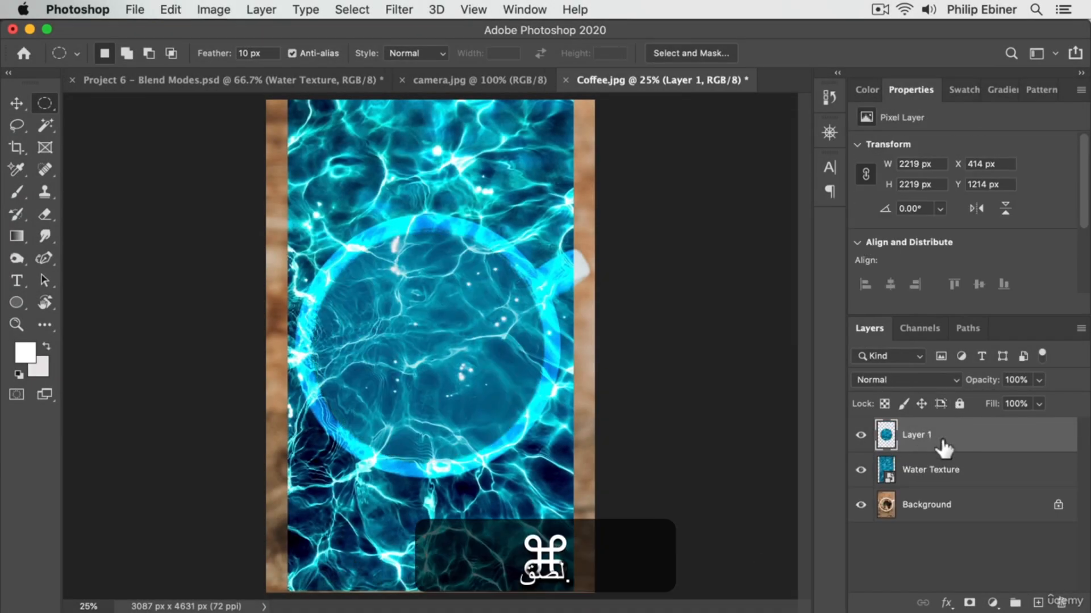
pyautogui.click(861, 470)
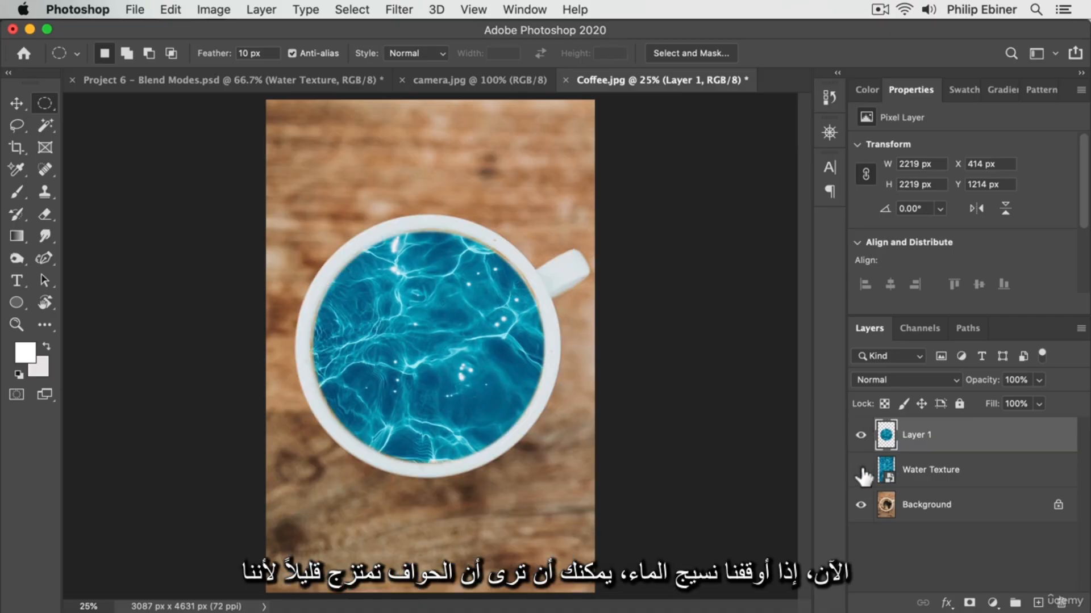
# Zoom in on the cup's upper rim to examine the feathered edge of the water circle.
pyautogui.press('v')
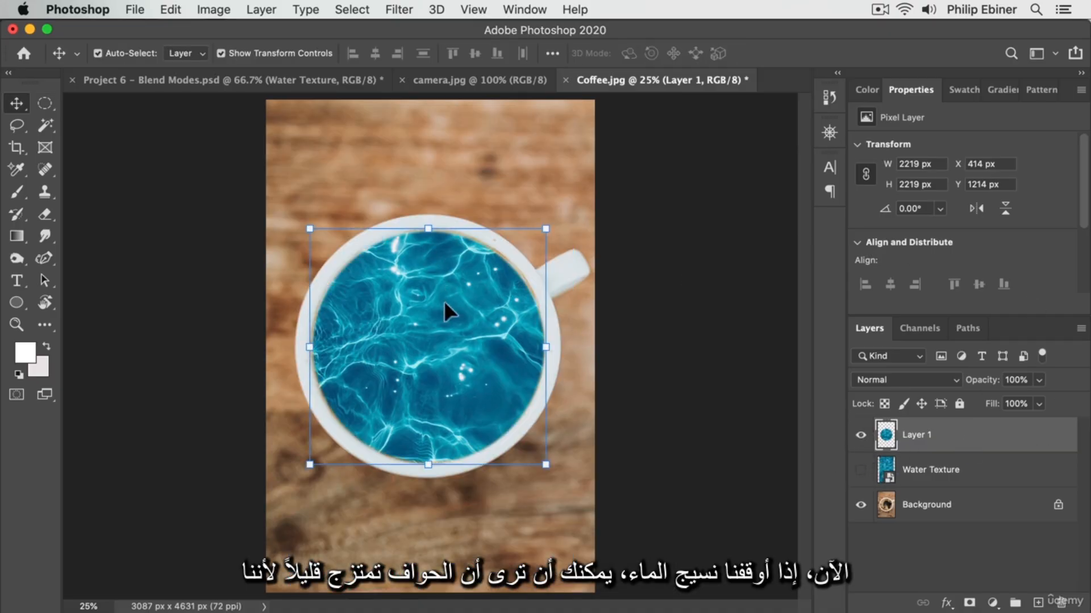
pyautogui.press('z')
pyautogui.click(402, 299)
pyautogui.click(313, 207)
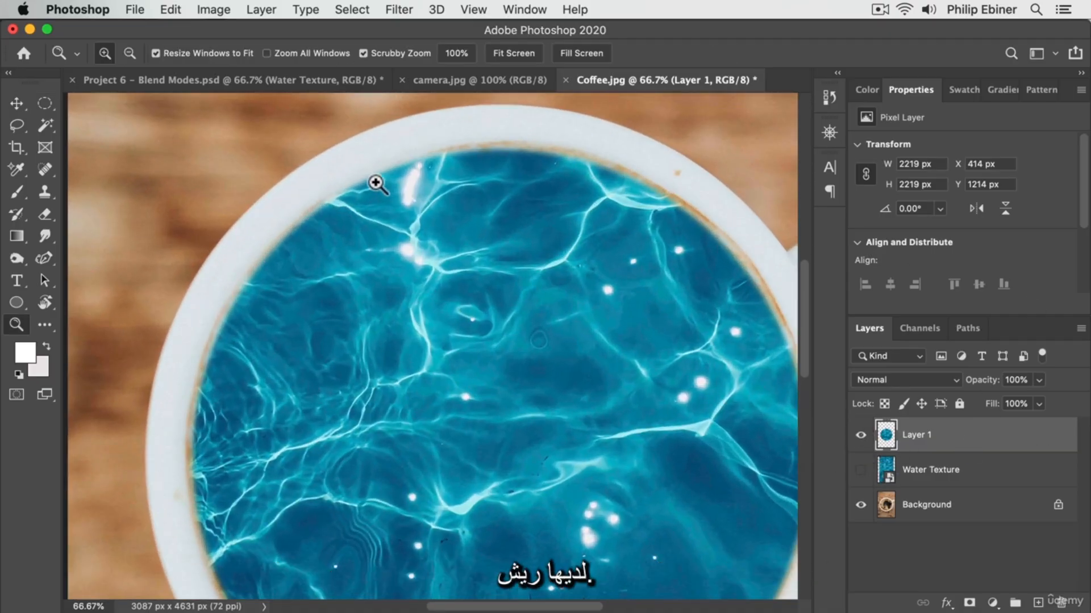
# Try the blend modes from Dissolve through Linear Burn to Screen on Layer 1 over the coffee.
pyautogui.keyDown('alt'); pyautogui.click(625, 343); pyautogui.keyUp('alt')
pyautogui.moveTo(645, 431); pyautogui.dragTo(521, 331)
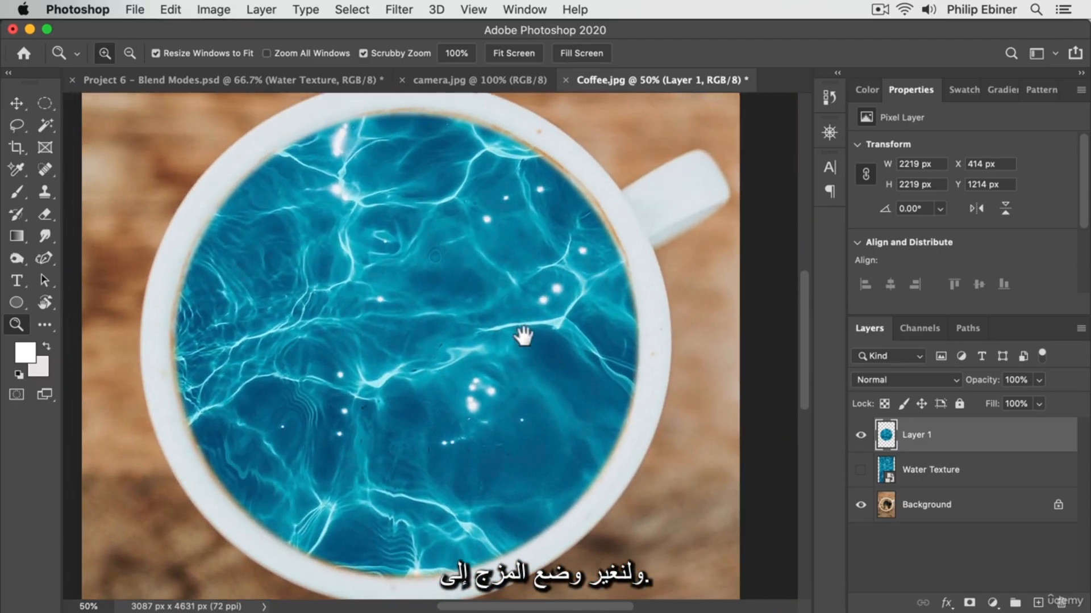
pyautogui.hotkey('shift', '+')
pyautogui.hotkey('shift', '+')
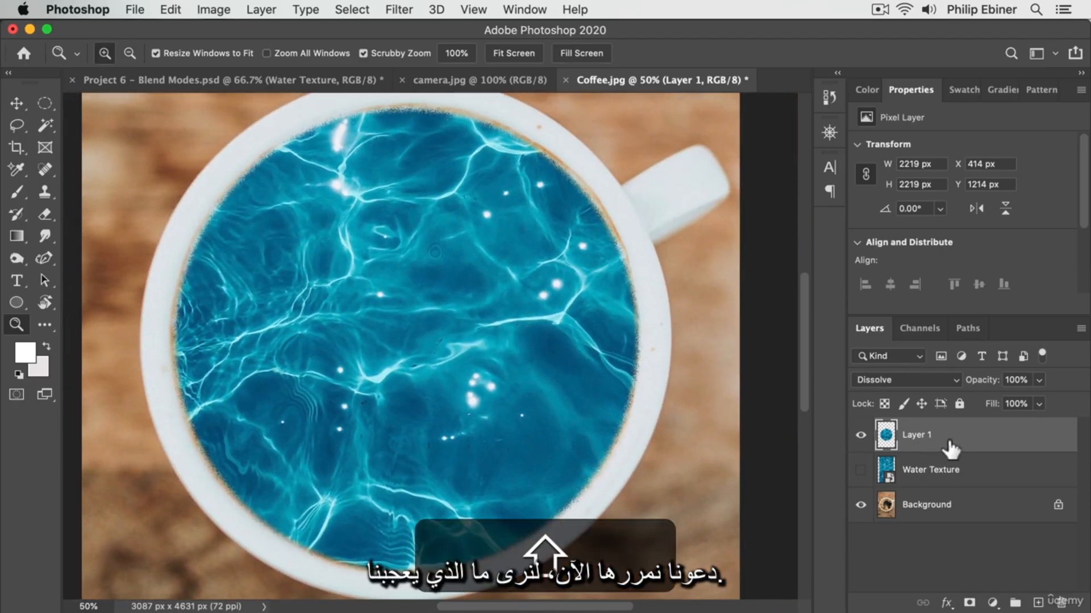
pyautogui.hotkey('shift', '+')
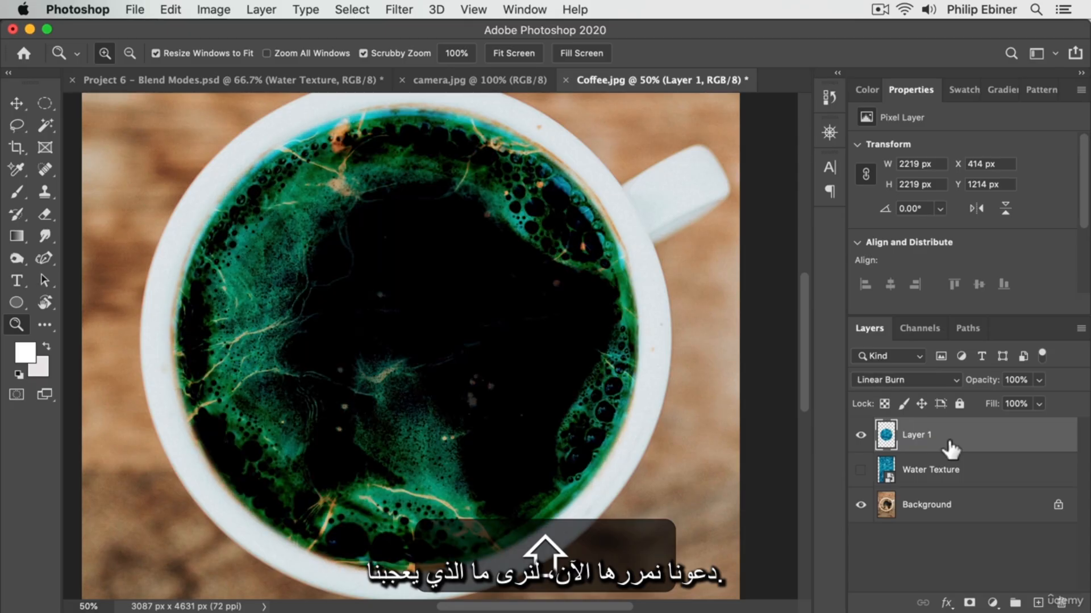
pyautogui.hotkey('shift', '+')
pyautogui.hotkey('shift', '+')
pyautogui.hotkey('shift', '+')
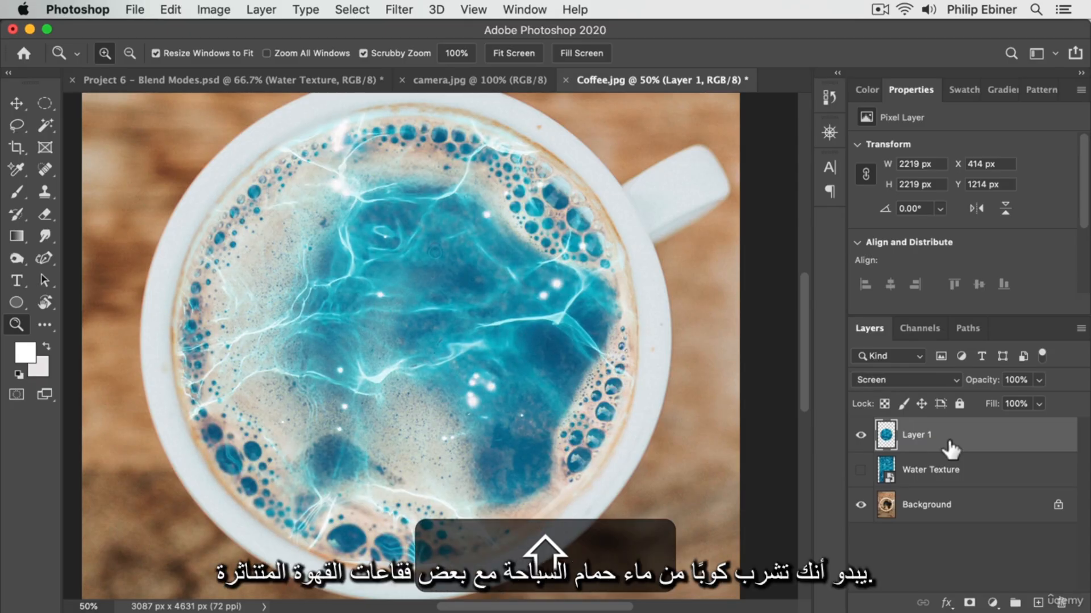
# Compare the lightening blend modes that follow Screen on Layer 1 and go back to Linear Dodge (Add).
pyautogui.hotkey('shift', '+')
pyautogui.hotkey('shift', '-')
pyautogui.hotkey('shift', '+')
pyautogui.hotkey('shift', '+')
pyautogui.hotkey('shift', '+')
pyautogui.hotkey('shift', '-')
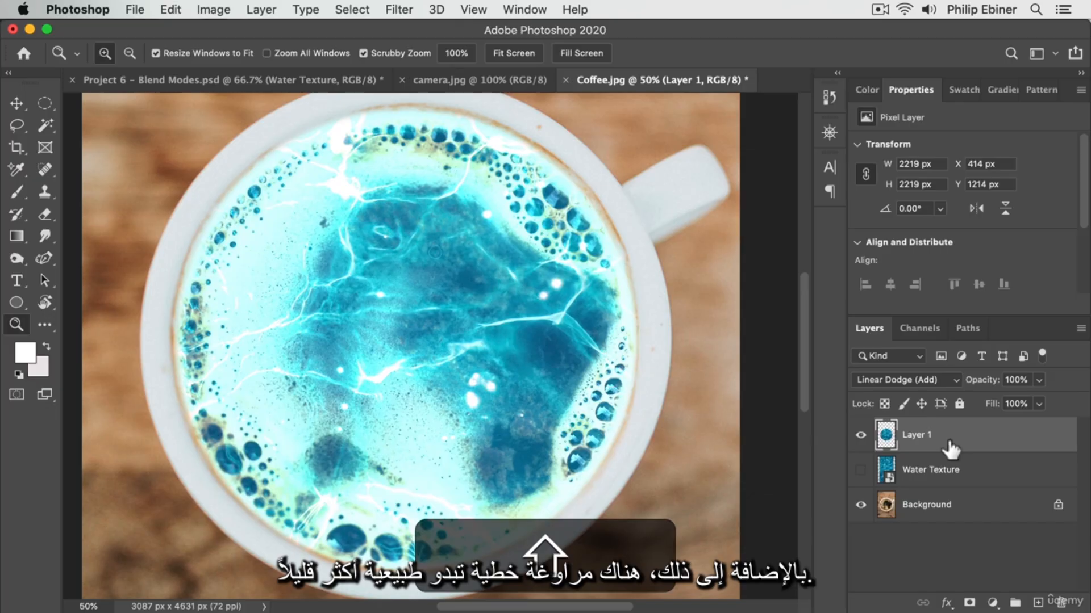
# Try the Overlay, Hard Light and Soft Light blend modes on Layer 1.
pyautogui.hotkey('shift', '+')
pyautogui.hotkey('shift', '+')
pyautogui.hotkey('shift', '-')
pyautogui.hotkey('shift', '+')
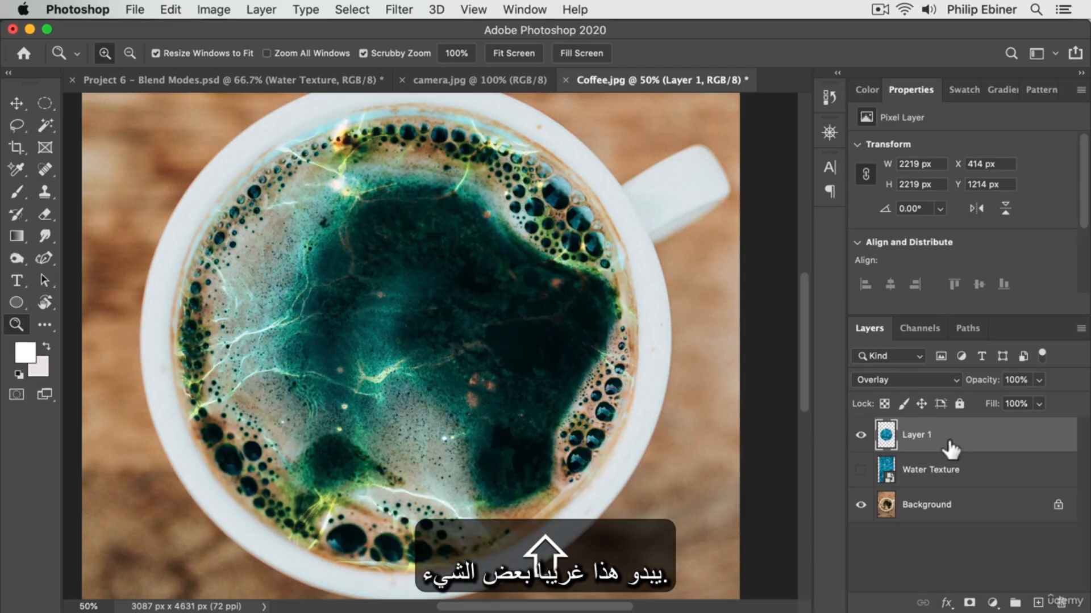
pyautogui.hotkey('shift', '+')
pyautogui.hotkey('shift', '+')
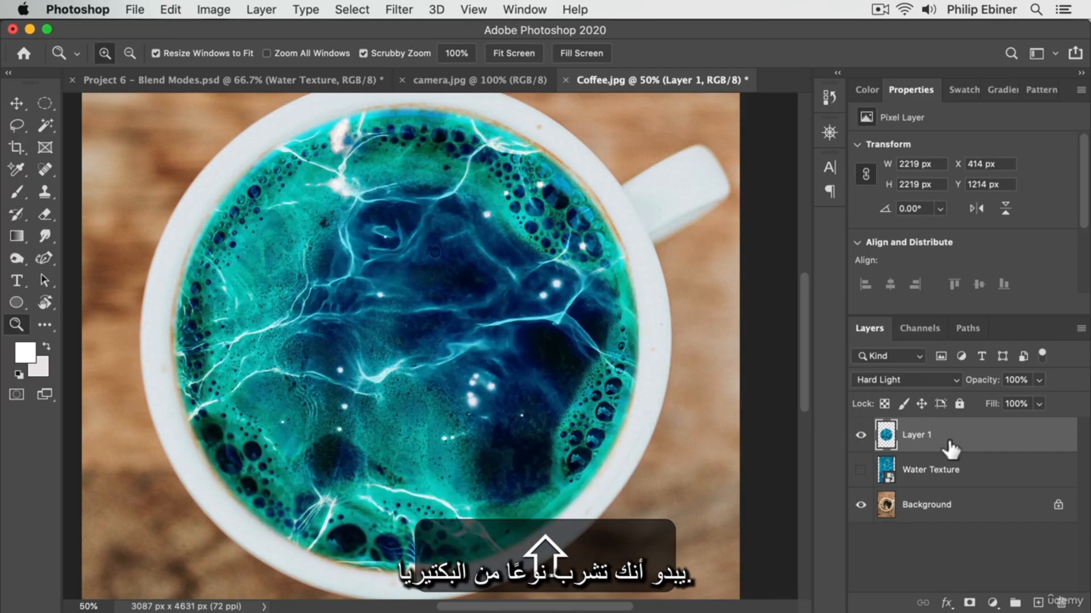
pyautogui.hotkey('shift', '-')
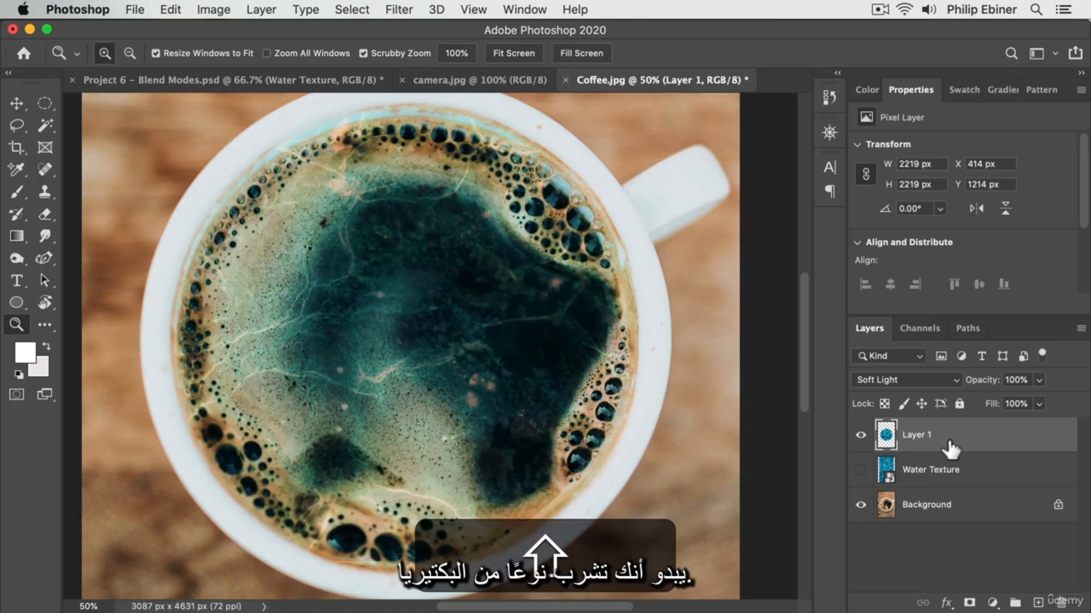
# Compare Vivid Light with Linear Light on Layer 1 and set the layer's blend mode to Linear Light.
pyautogui.hotkey('shift', '+')
pyautogui.hotkey('shift', '+')
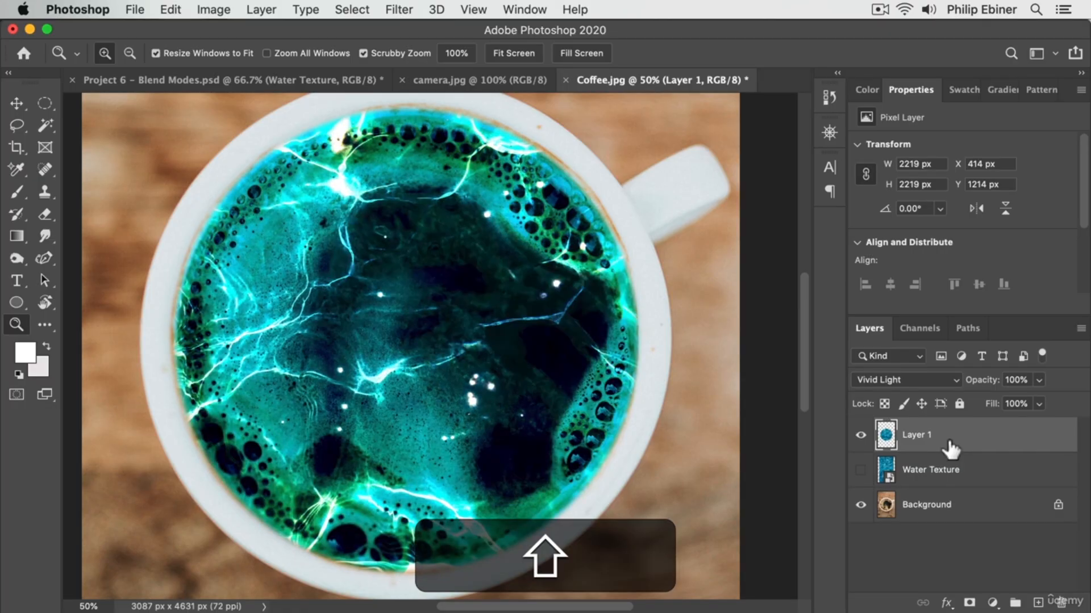
pyautogui.hotkey('shift', '+')
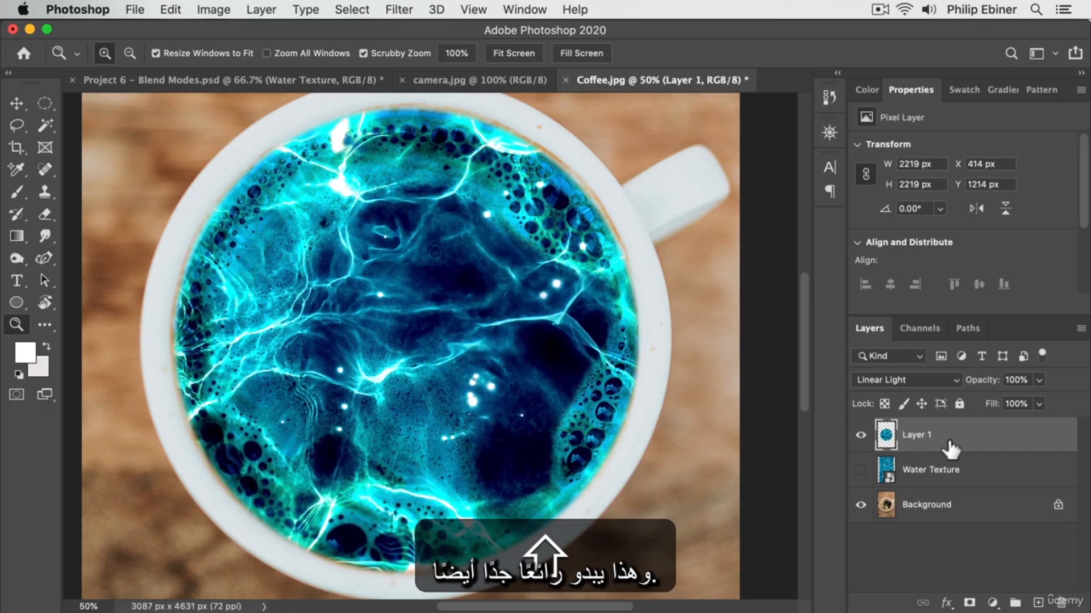
pyautogui.hotkey('shift', '-')
pyautogui.hotkey('shift', '+')
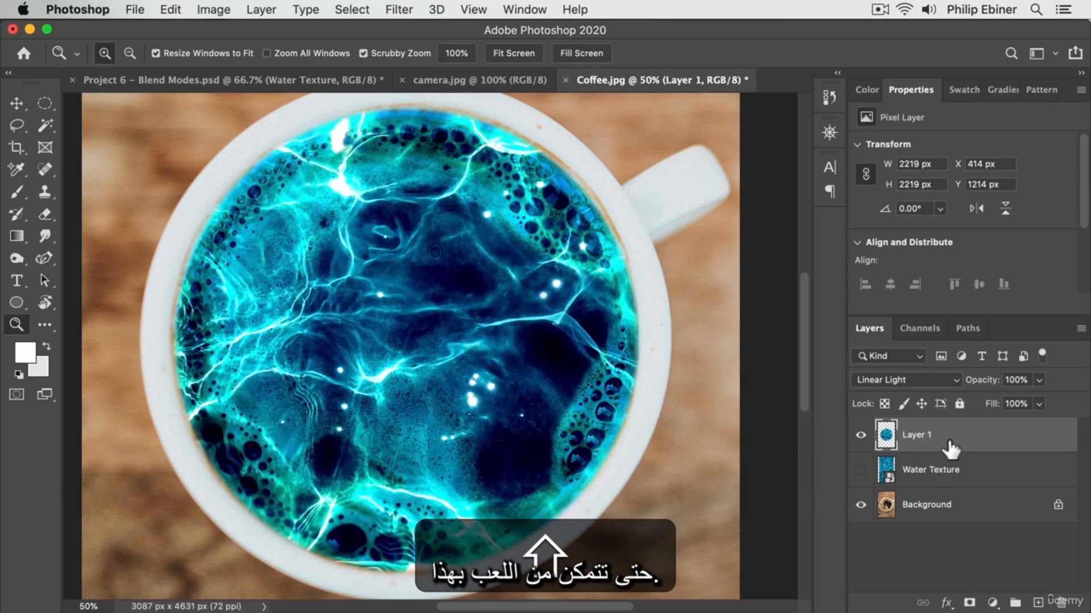
# Review the whole coffee cup composite at 25% zoom, temporarily hiding the interface panels.
pyautogui.keyDown('alt'); pyautogui.click(568, 272); pyautogui.keyUp('alt')
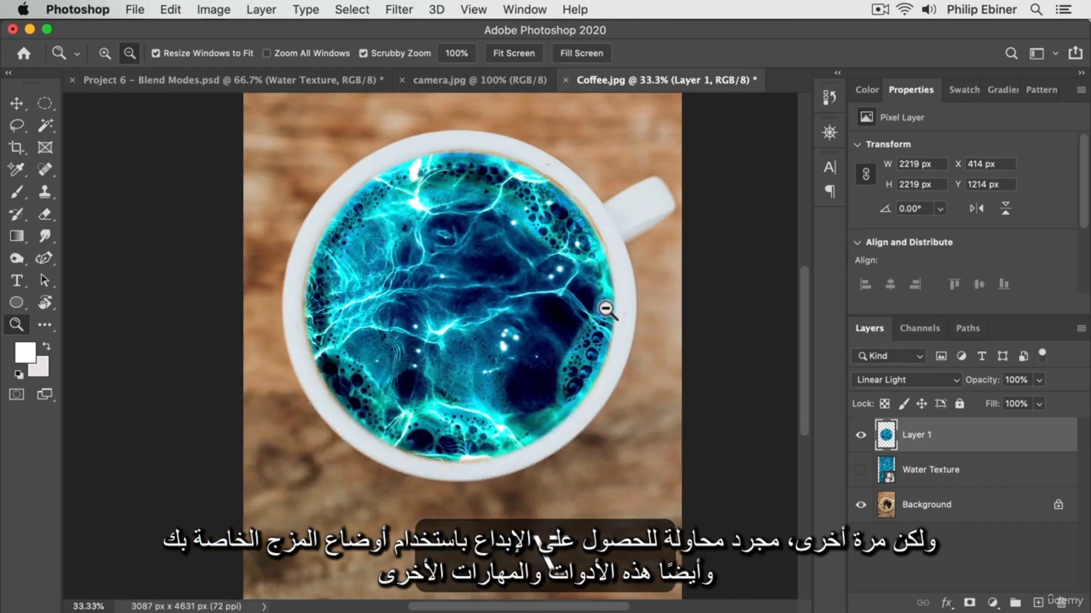
pyautogui.keyDown('alt'); pyautogui.click(604, 309); pyautogui.keyUp('alt')
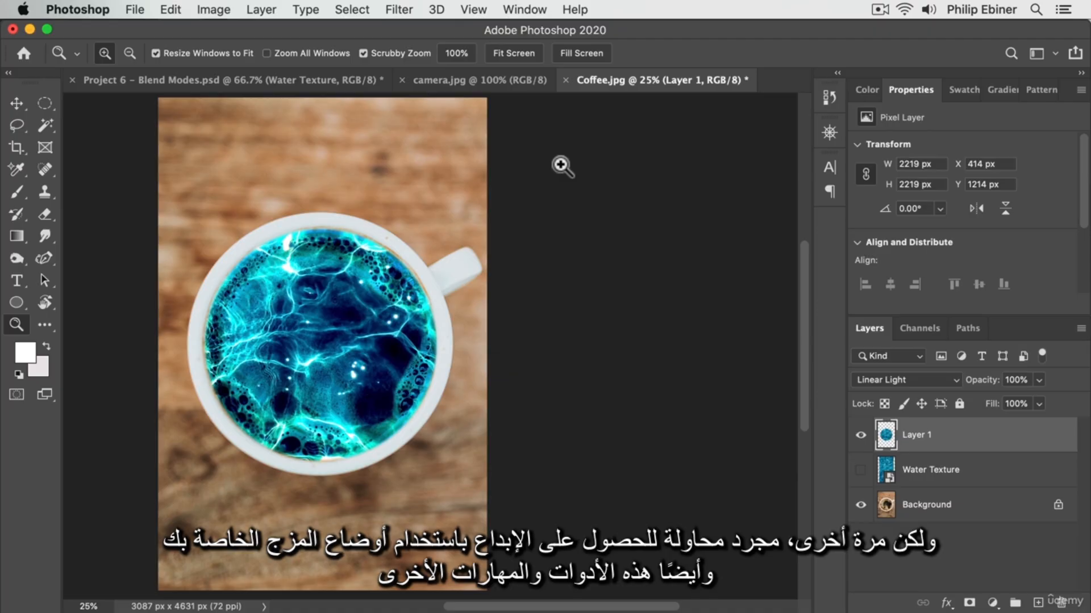
pyautogui.press('Tab')
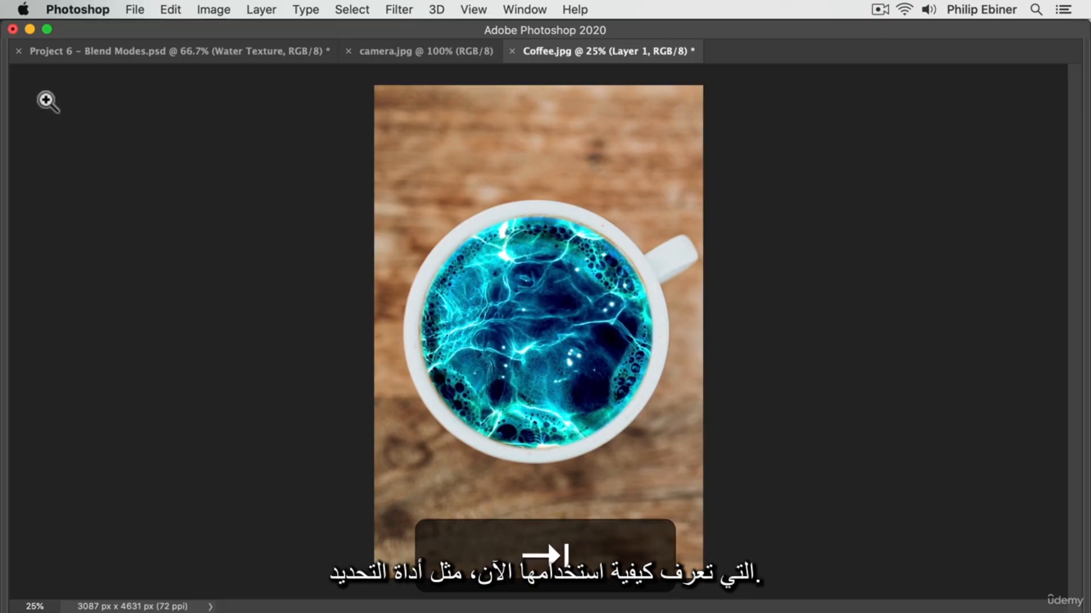
pyautogui.press('Tab')
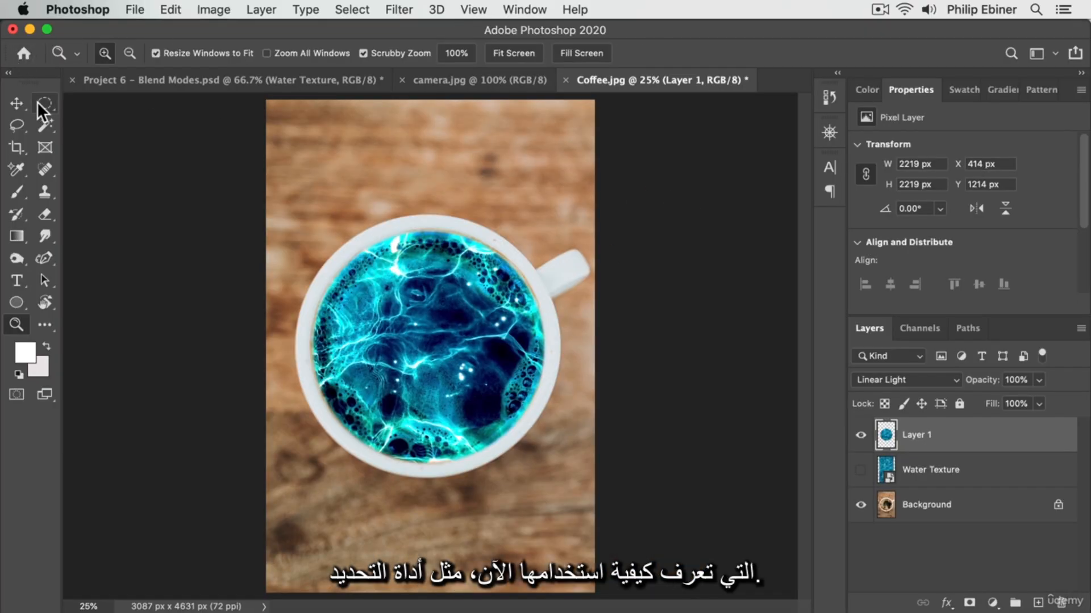